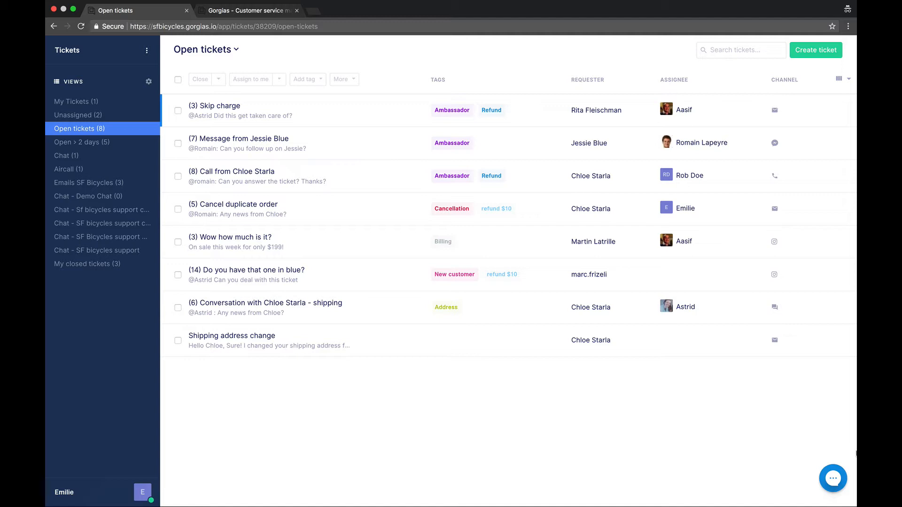
Go to the Integrations settings and view the existing chats of the Chat integration.
click(128, 46)
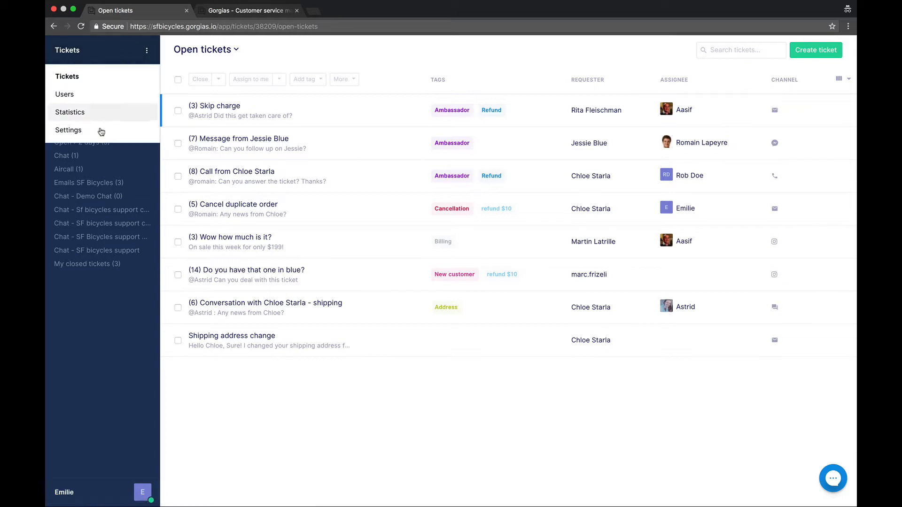
click(100, 131)
click(73, 170)
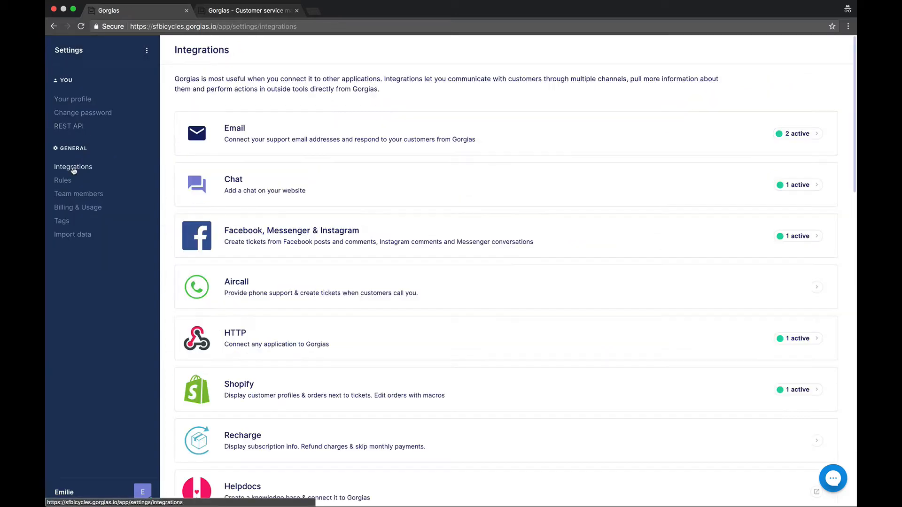
click(225, 190)
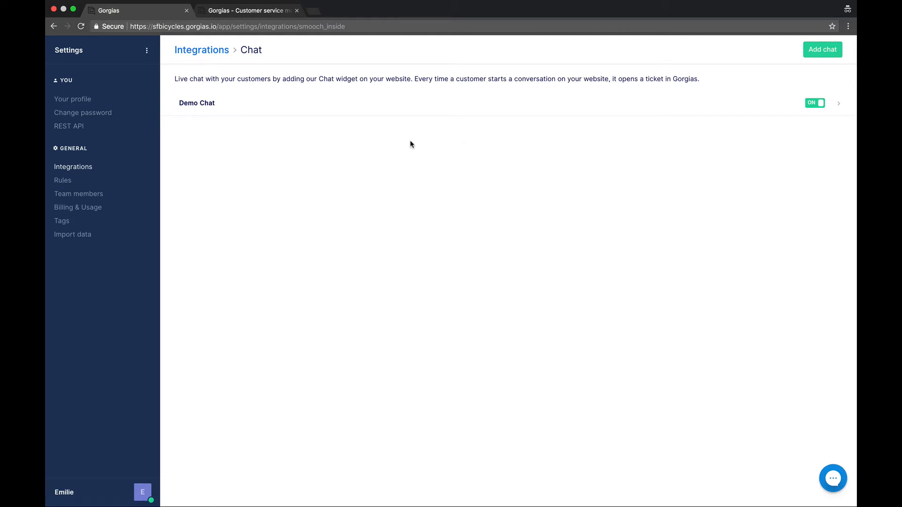
Open the form for adding an email address to the Email integration.
click(102, 169)
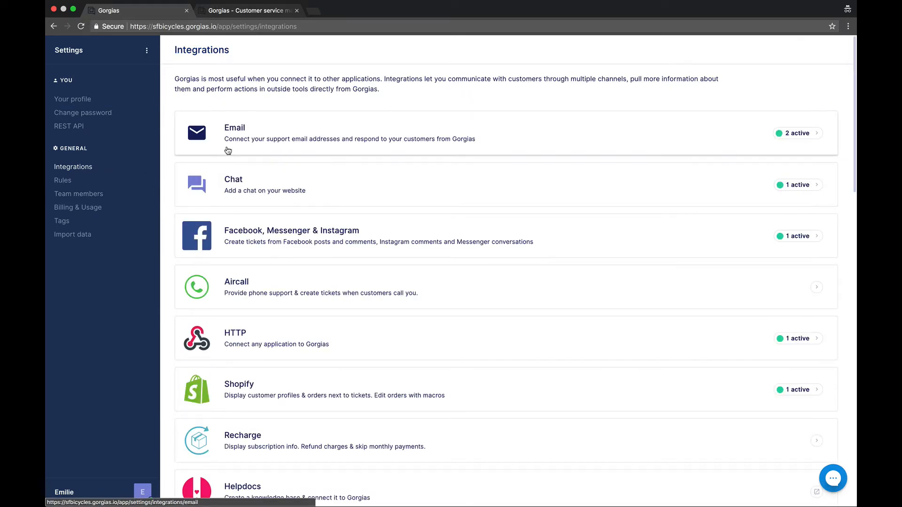
click(227, 149)
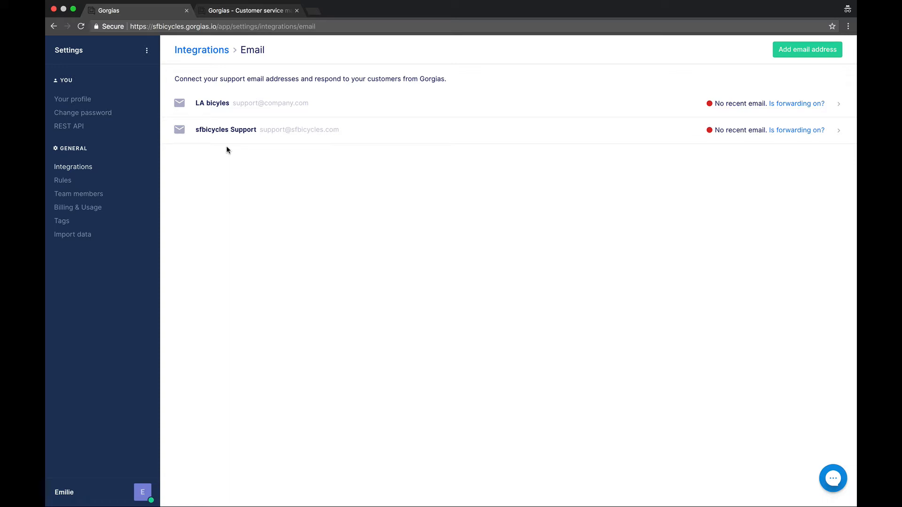
click(827, 52)
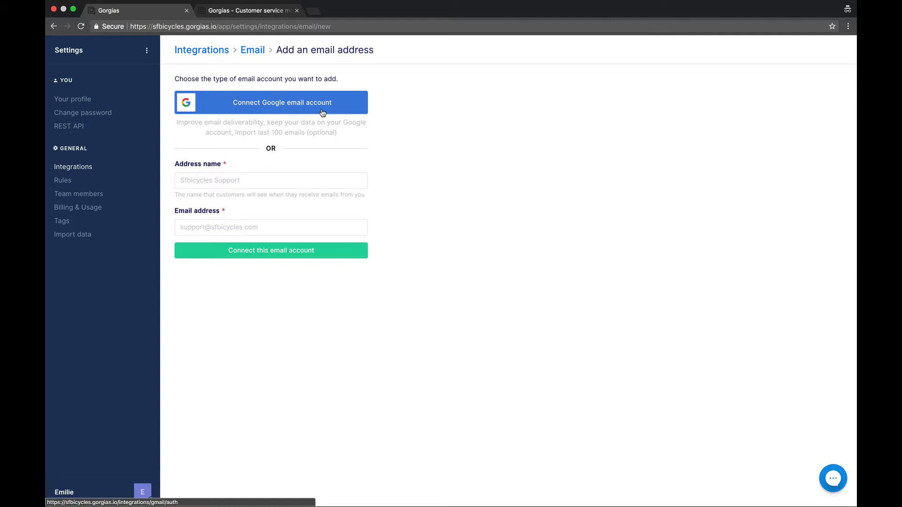
View the settings of the LA bicyles email address and check the agent's chat availability option.
click(53, 27)
click(193, 104)
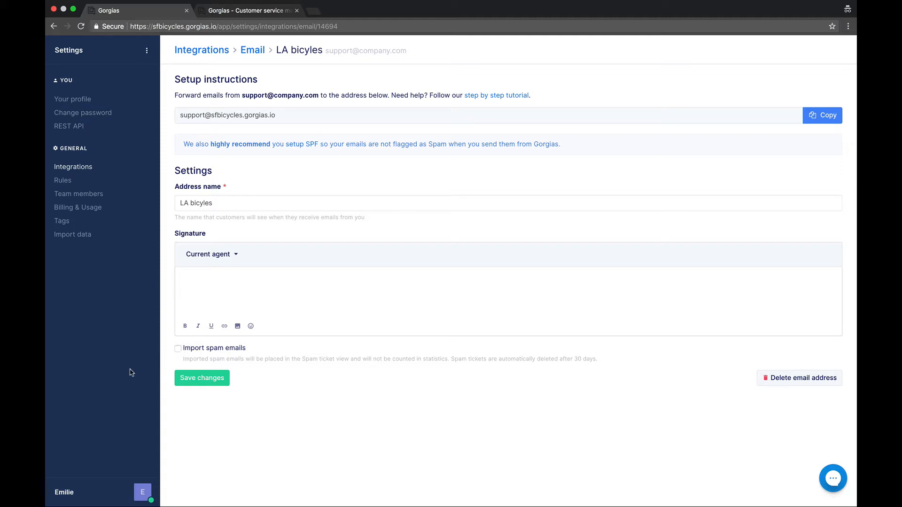
click(79, 496)
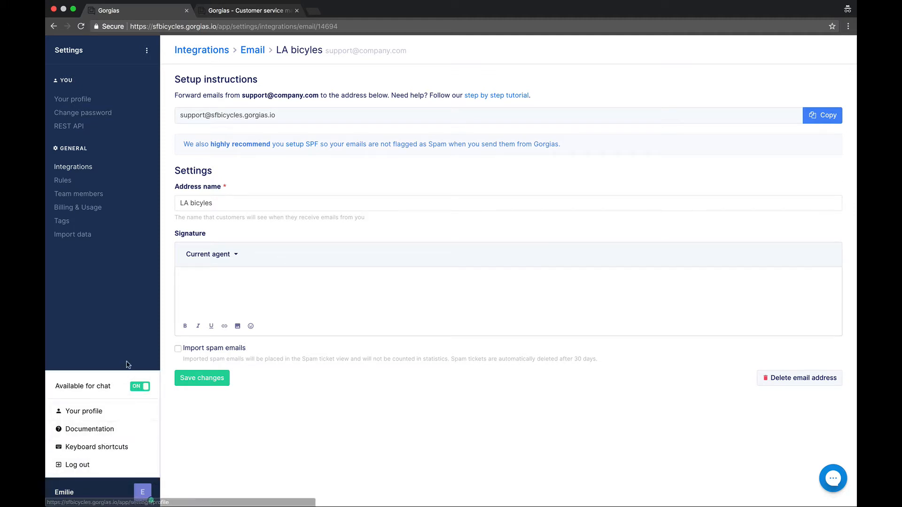
click(128, 341)
Start a new chat in the Chat integration and title it "SF bicycles support".
click(87, 169)
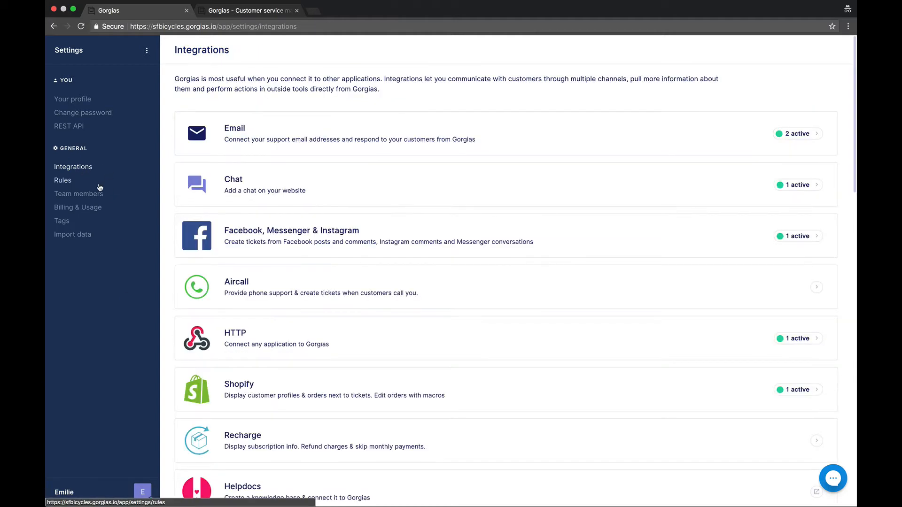
click(249, 184)
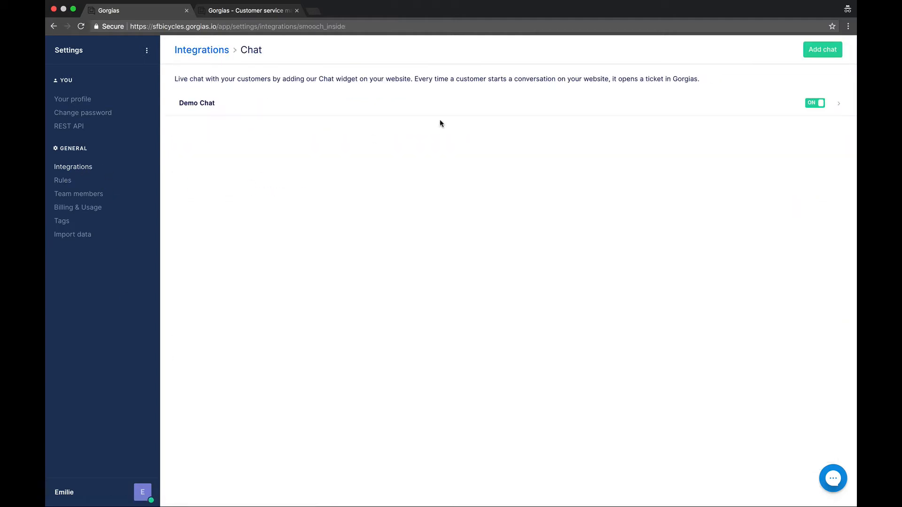
click(828, 56)
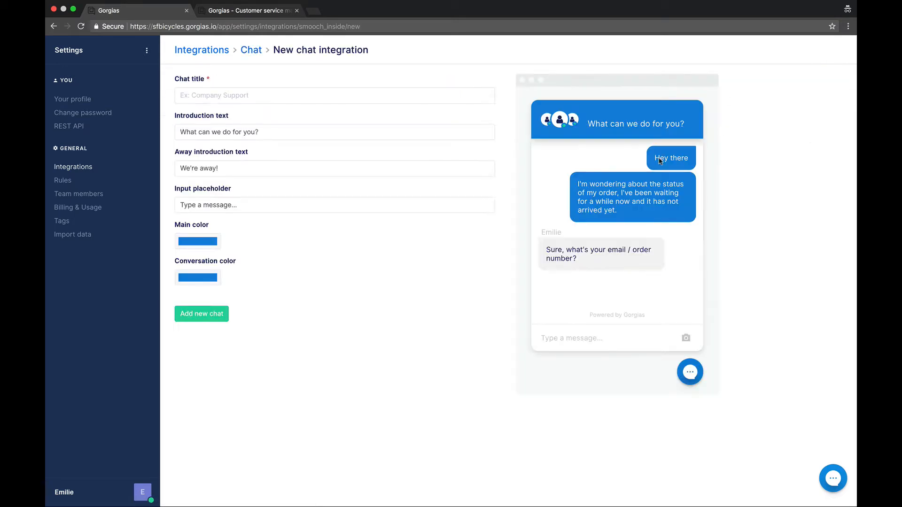
click(288, 99)
text(S)
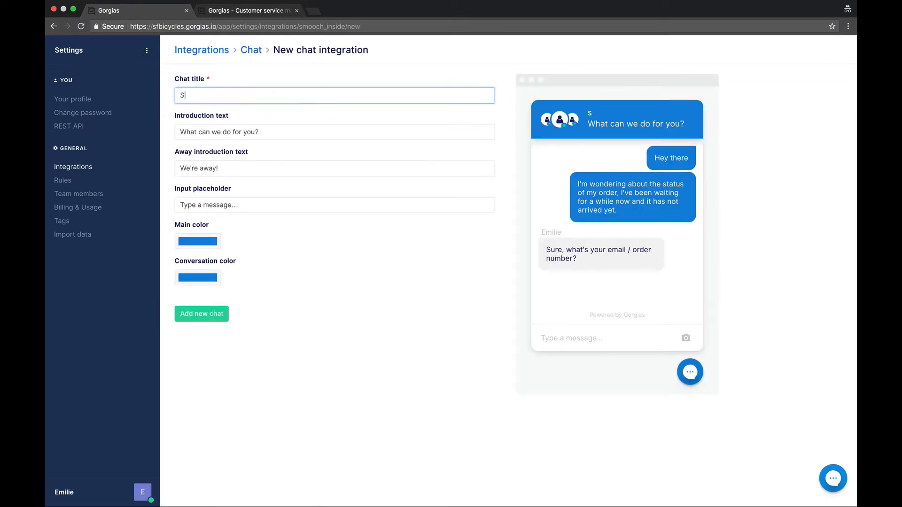
text(F bicycles support)
Set the chat's introduction text to "How can I help you?" and preview the away introduction text.
click(280, 134)
key(super+a)
text(How )
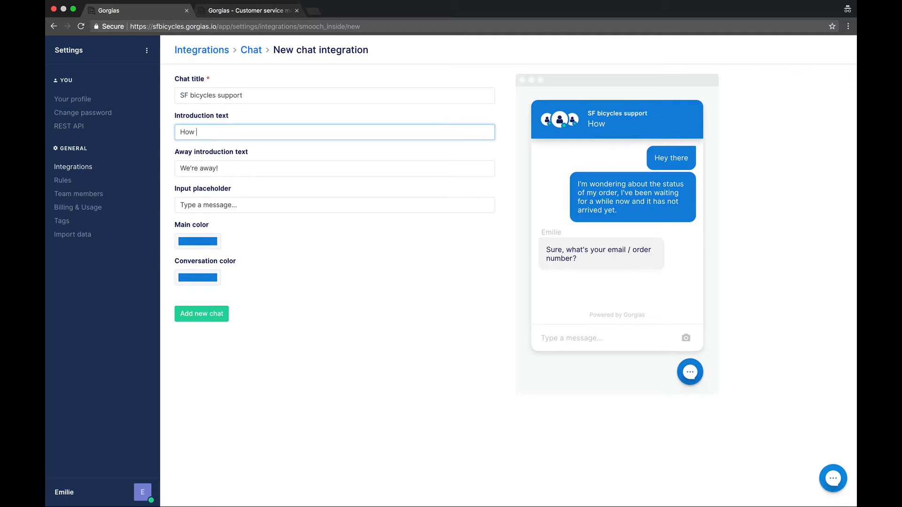
text(can I help you?)
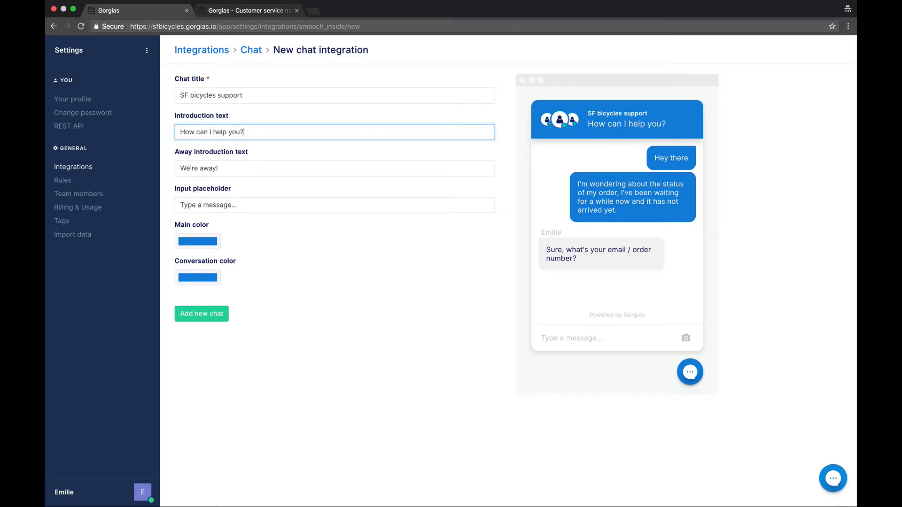
click(263, 169)
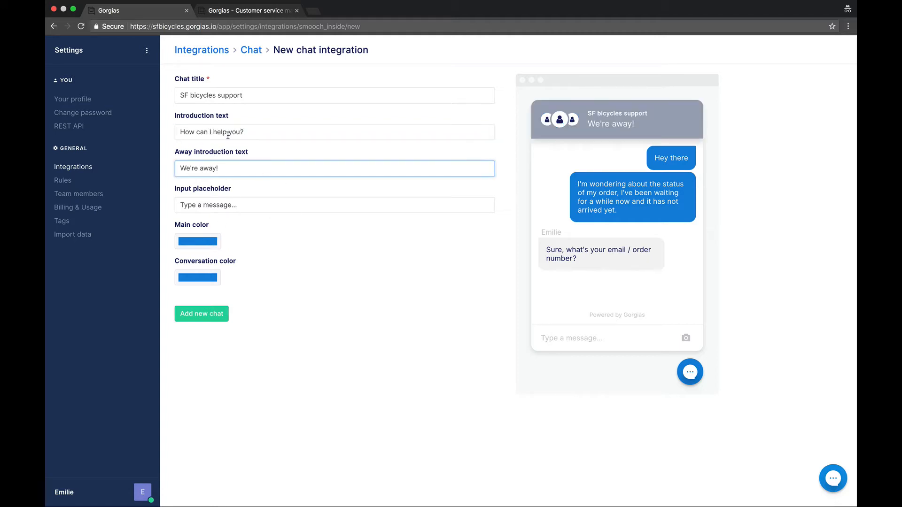
key(shift+Tab)
Set the chat's main color and conversation color to green and add the new chat.
click(196, 242)
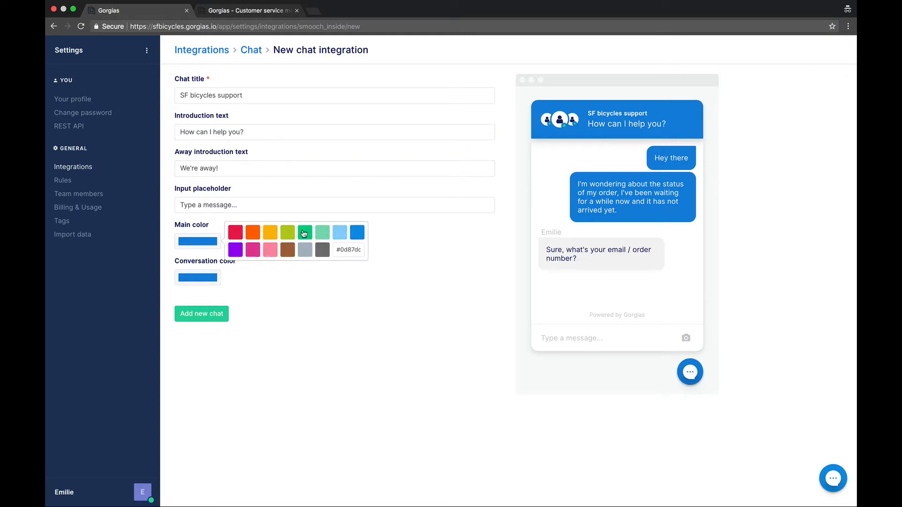
click(305, 232)
click(211, 280)
click(305, 268)
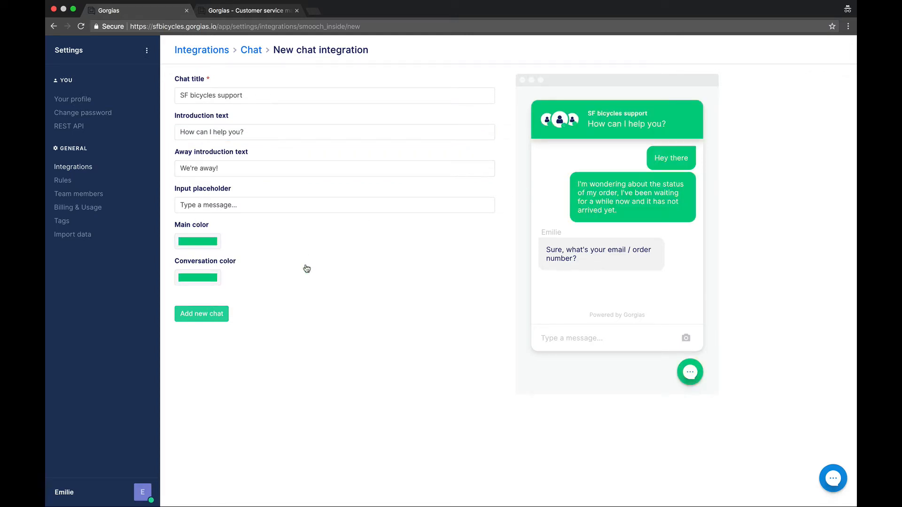
click(198, 318)
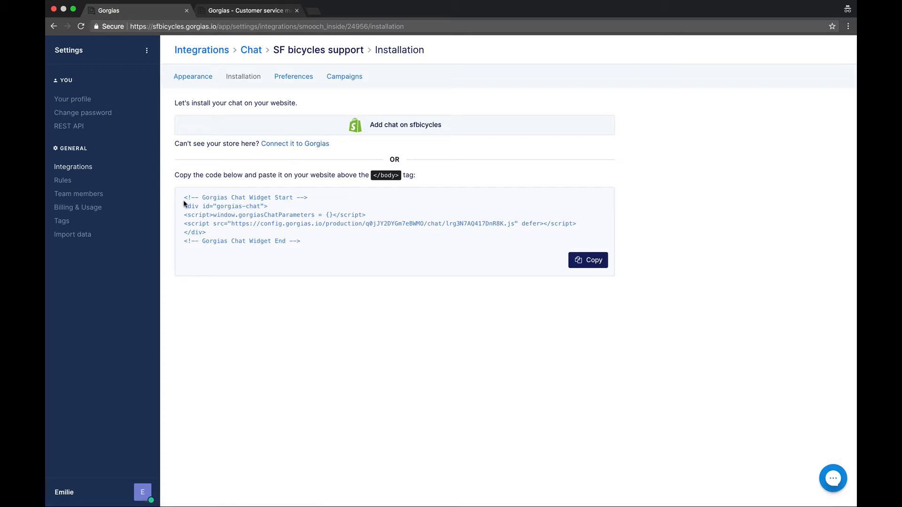
Examine the chat widget's full installation code and open the chat's preferences.
drag(183, 196, 312, 240)
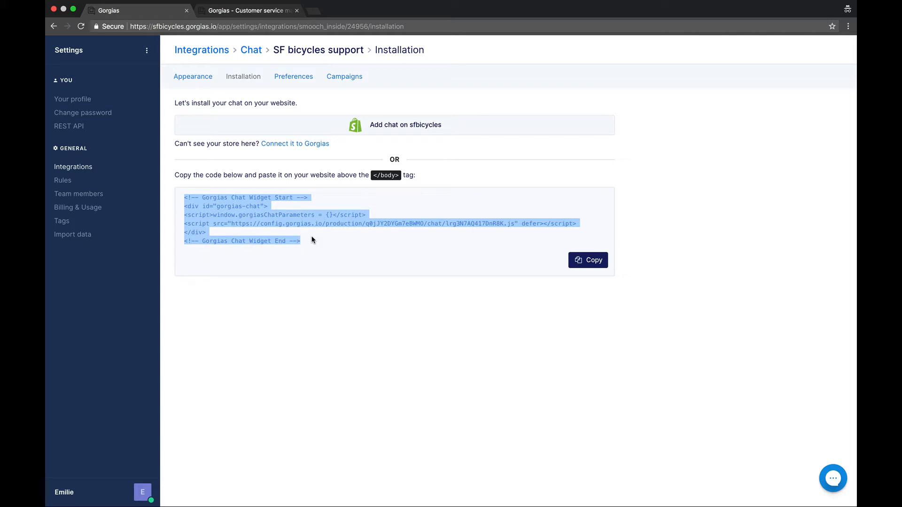
click(322, 327)
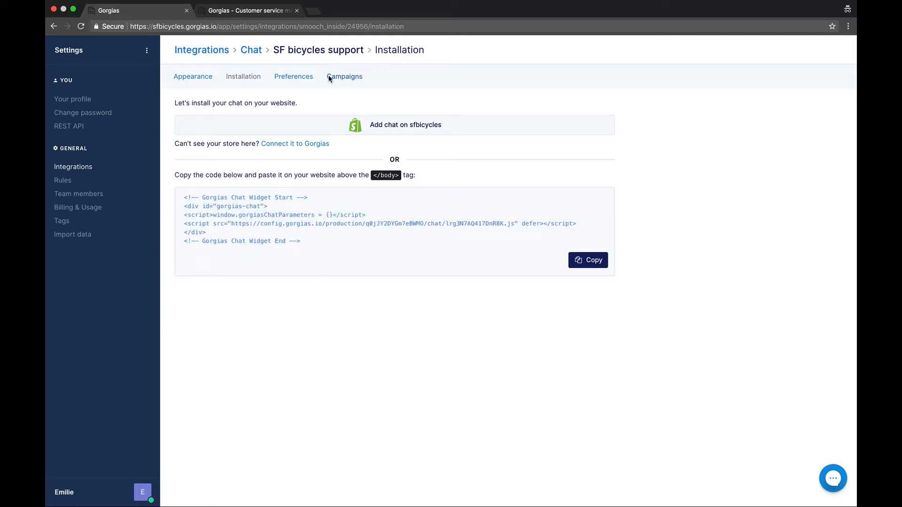
click(292, 77)
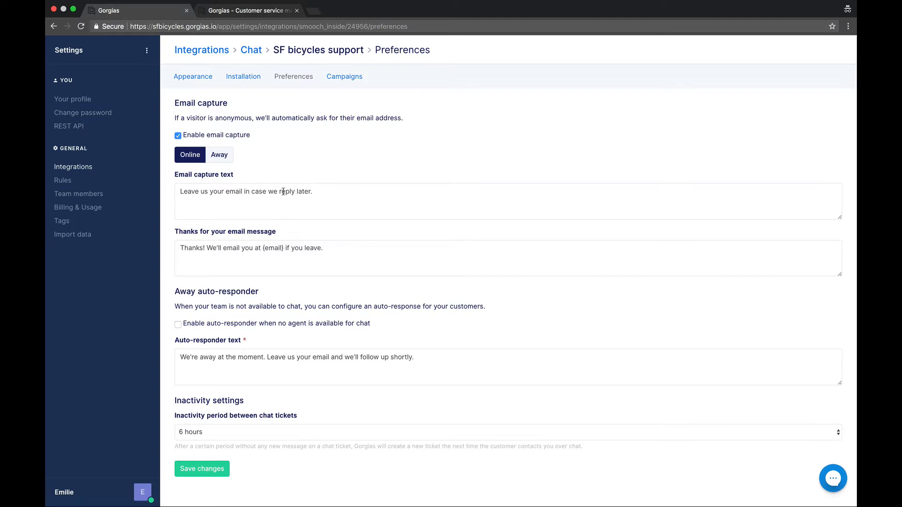
Compare the online and away email capture messages and examine the away auto-responder text.
click(238, 194)
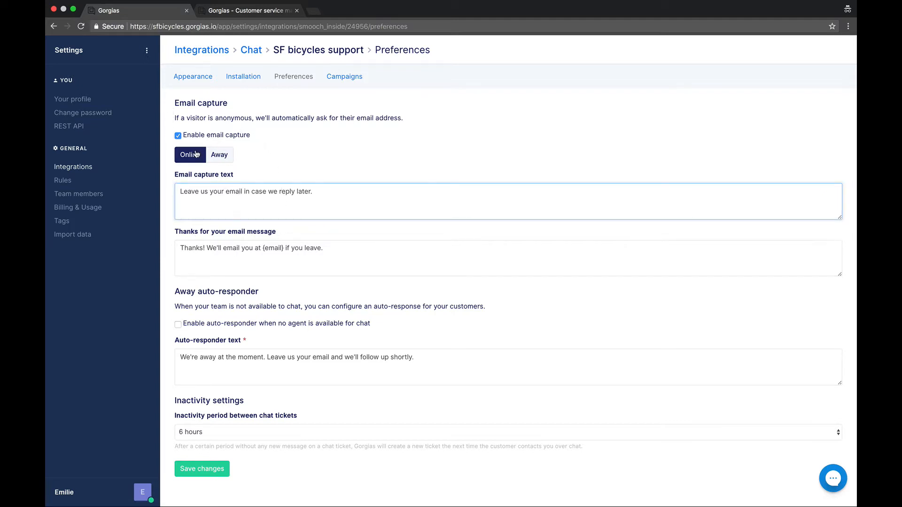
click(219, 155)
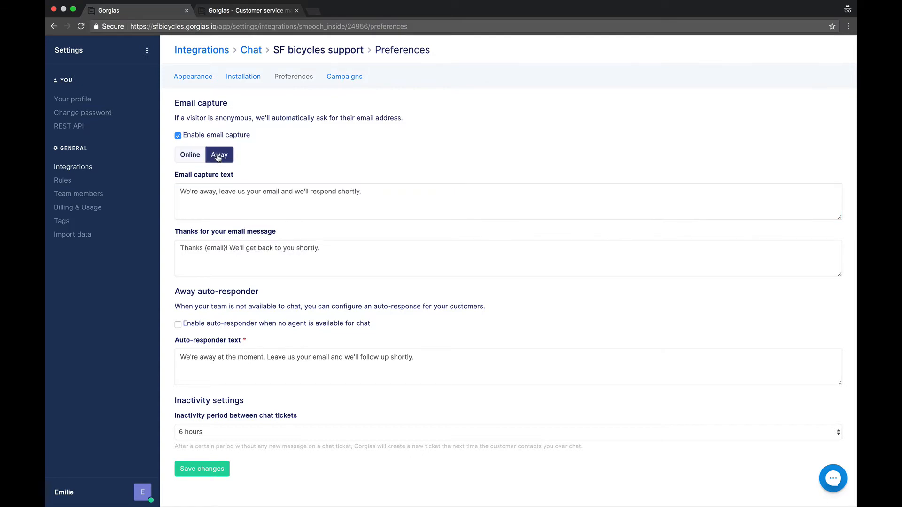
click(198, 155)
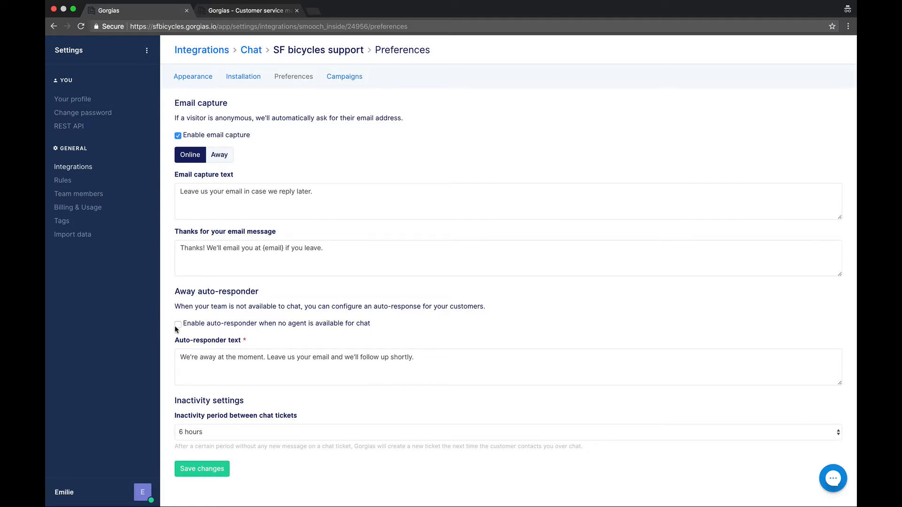
click(185, 359)
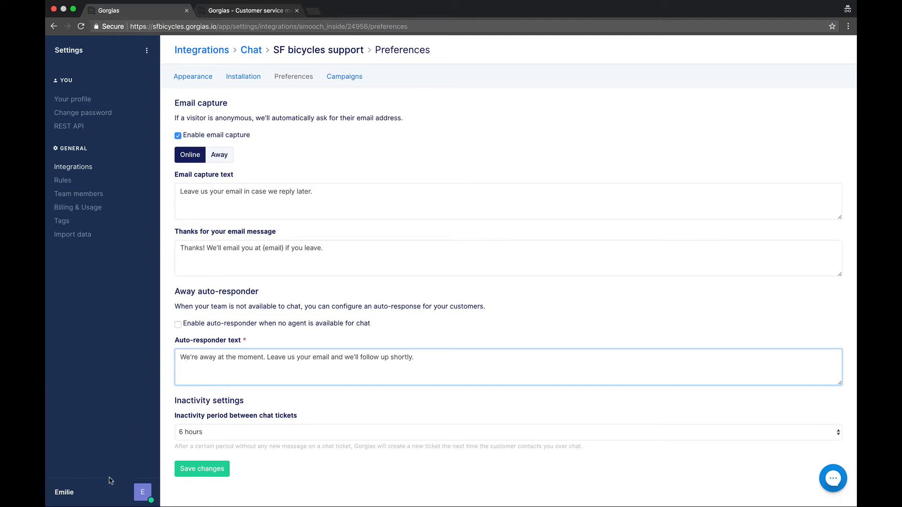
Check the agent's chat availability option and view the away version of the email capture messages.
click(104, 498)
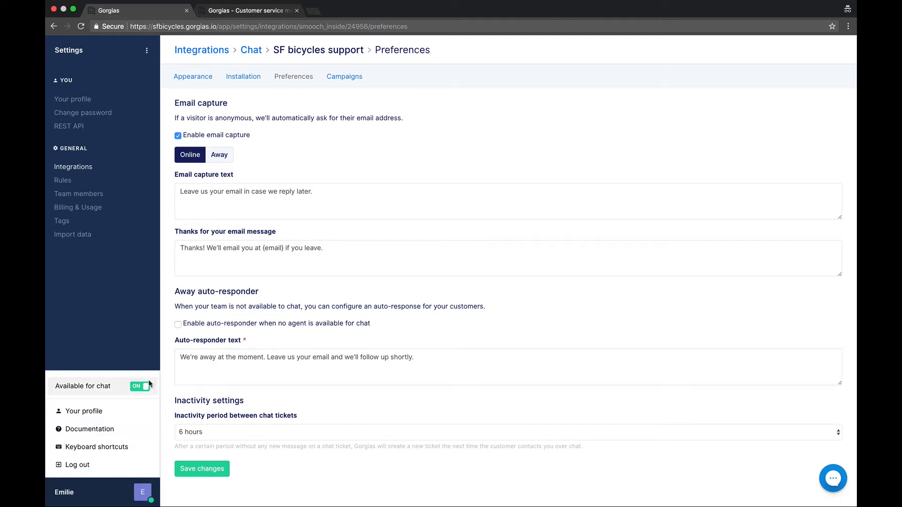
click(139, 350)
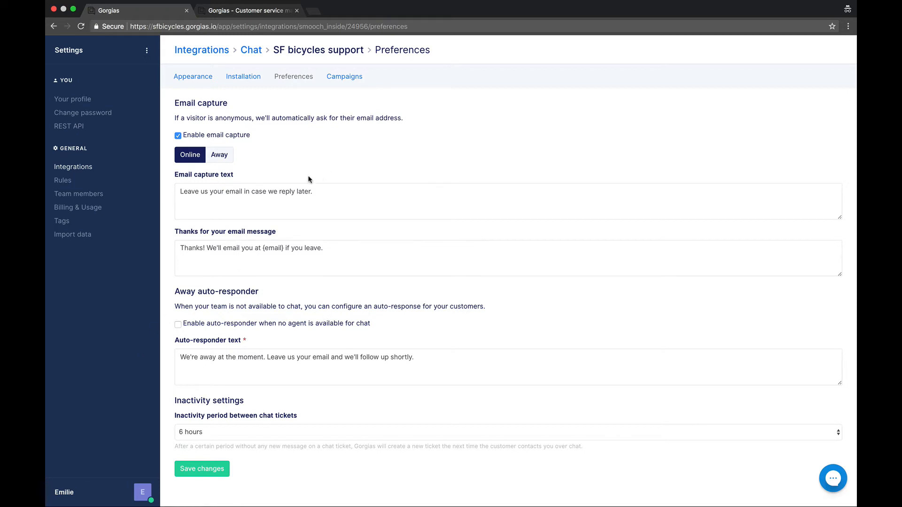
click(227, 158)
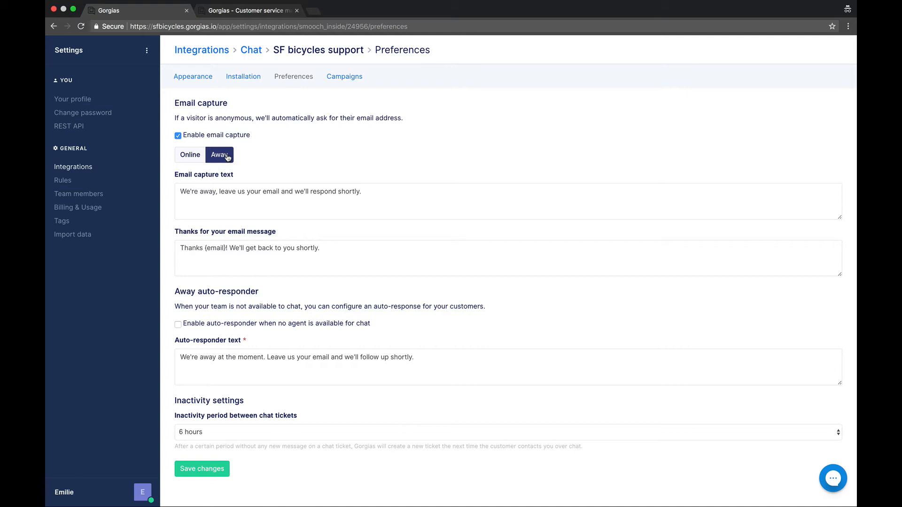
View the chat's campaigns, and open and read the Zendesk comparison page on the gorgias.io website.
click(338, 79)
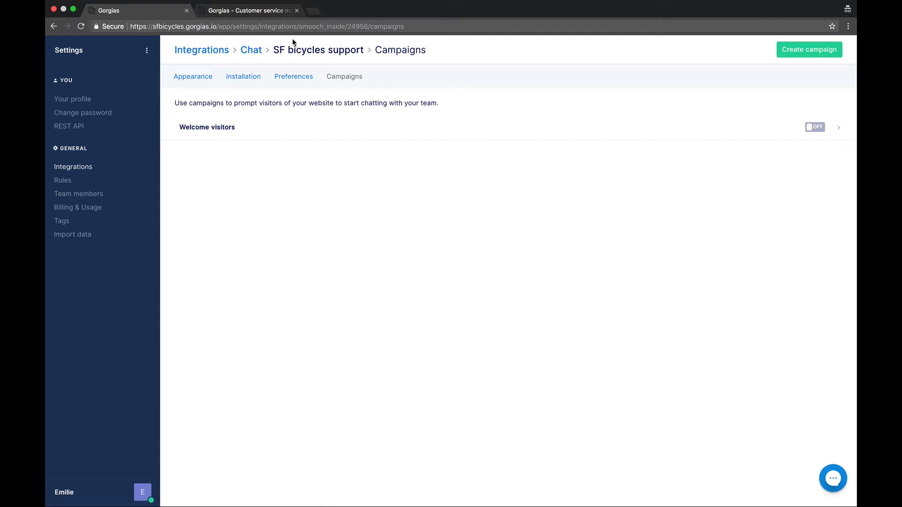
click(270, 9)
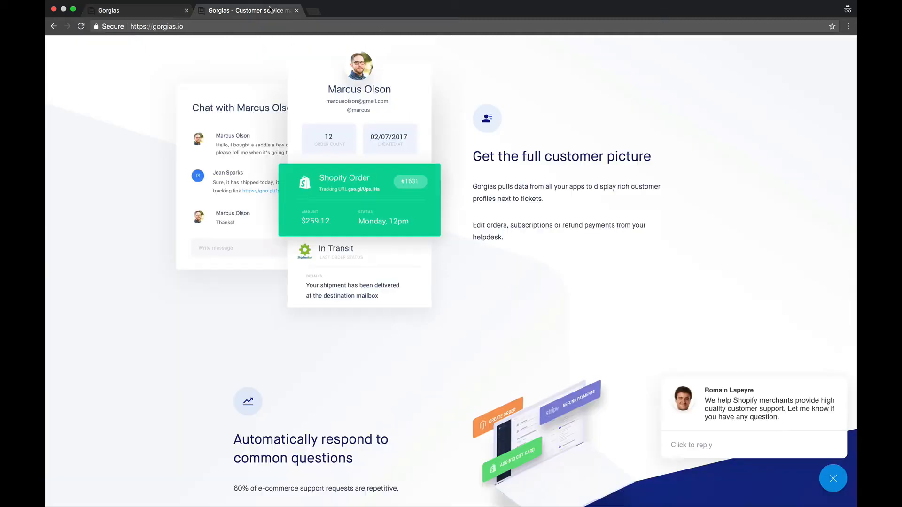
scroll(270, 68, down, 5)
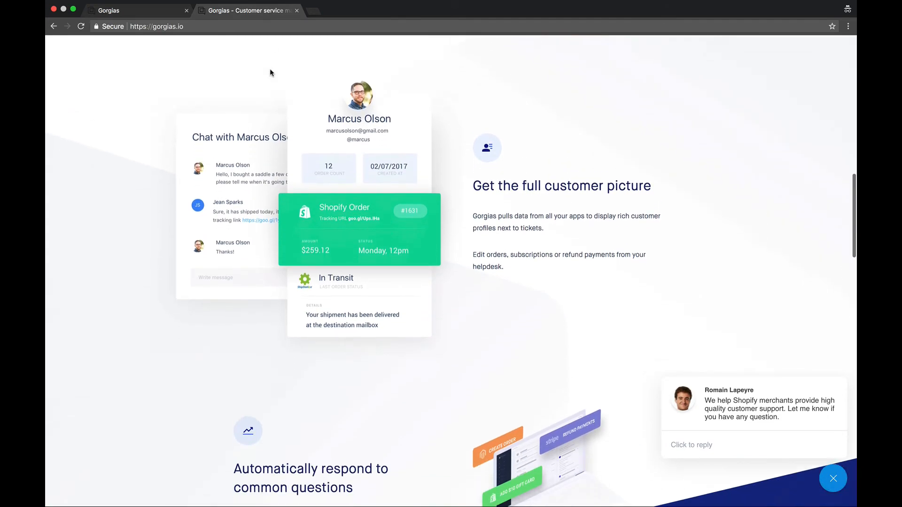
scroll(270, 70, down, 20)
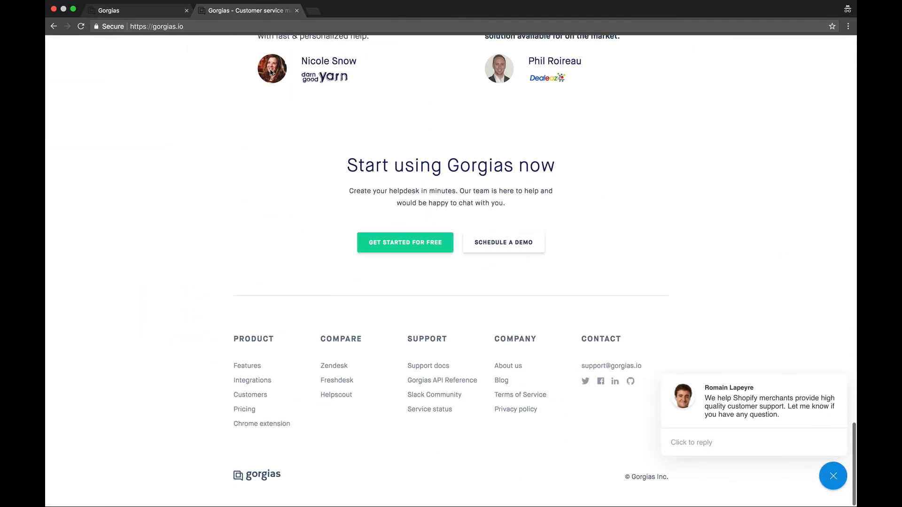
click(326, 370)
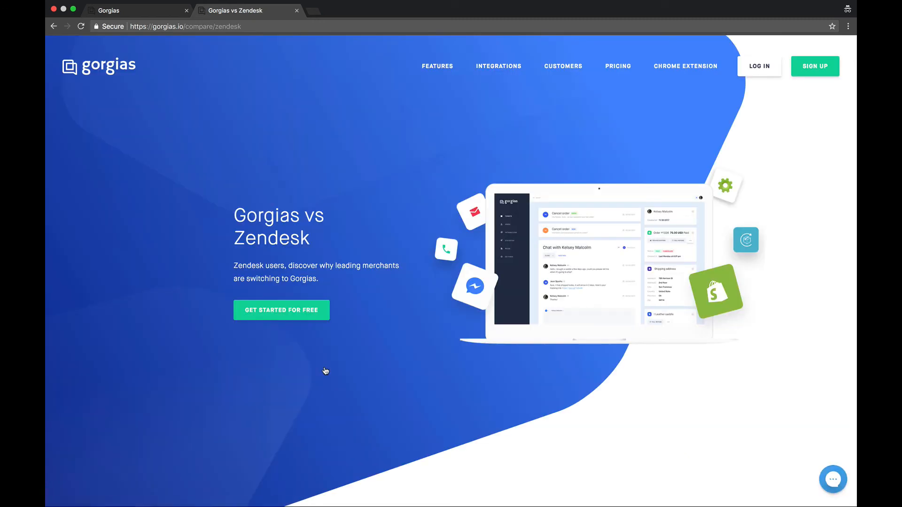
scroll(326, 371, down, 4)
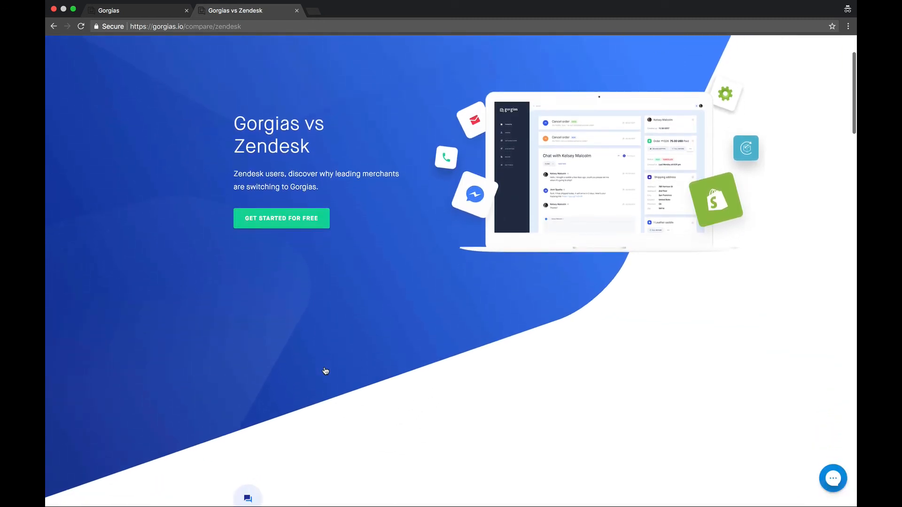
scroll(326, 371, down, 3)
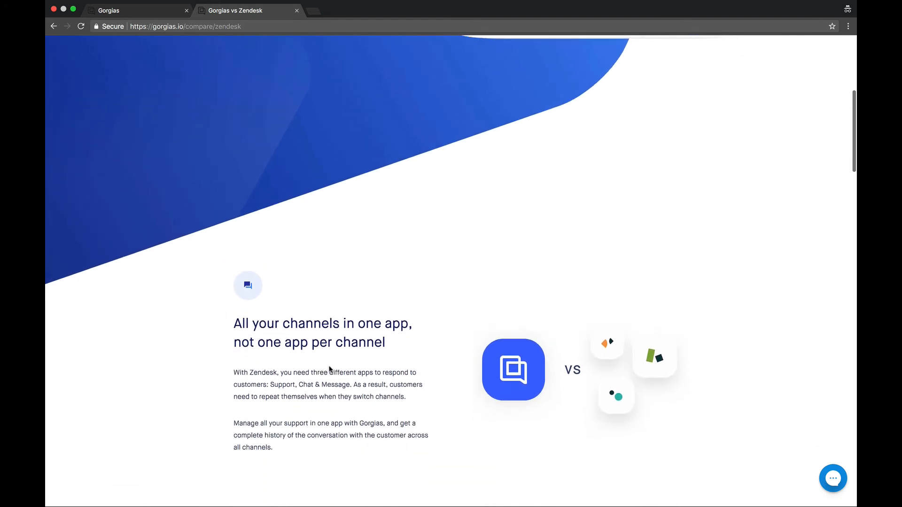
Return from the Zendesk comparison page to the chat's campaigns and start a new campaign named "Homepage welcome".
scroll(427, 414, down, 2)
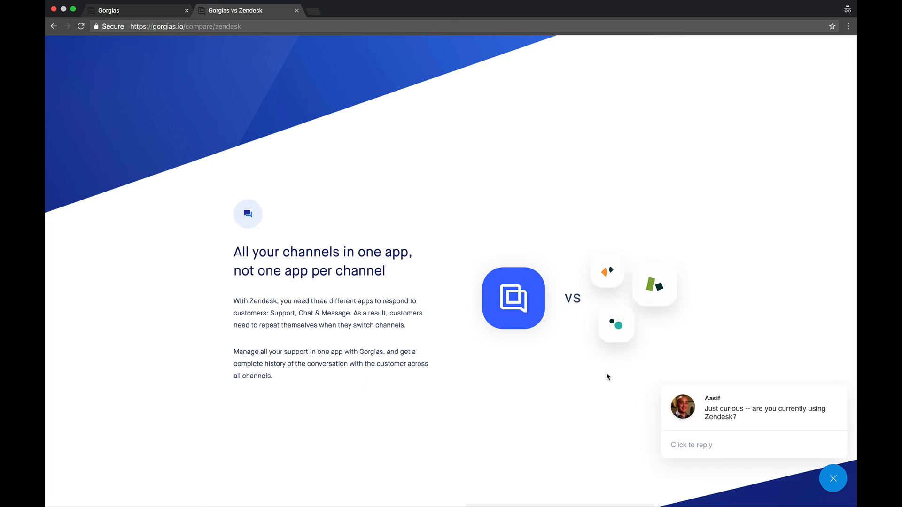
click(130, 13)
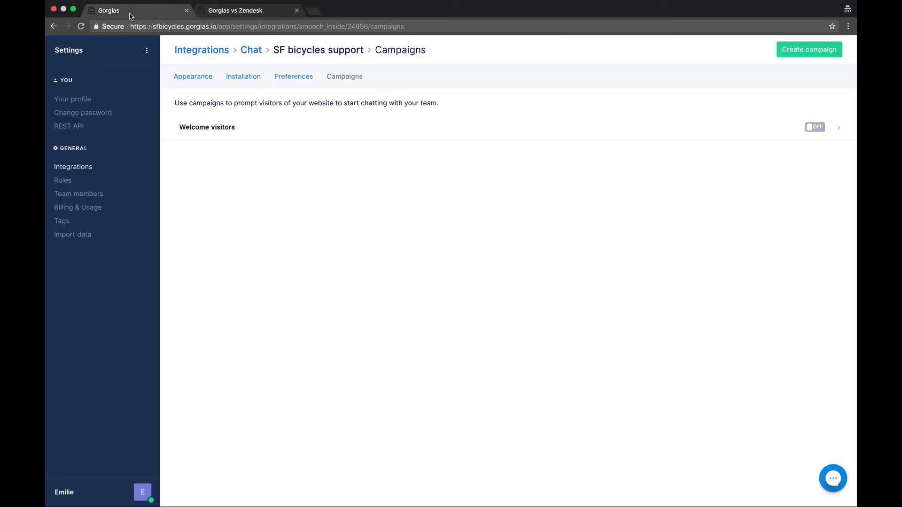
click(809, 49)
click(386, 127)
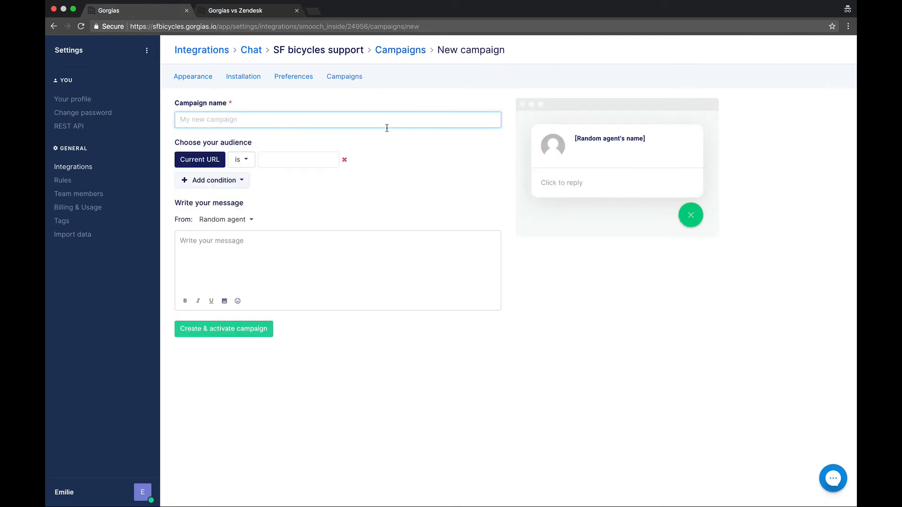
text(Homepage welcome)
Set the campaign's audience condition so that the current URL contains gorgias.io/.
click(272, 159)
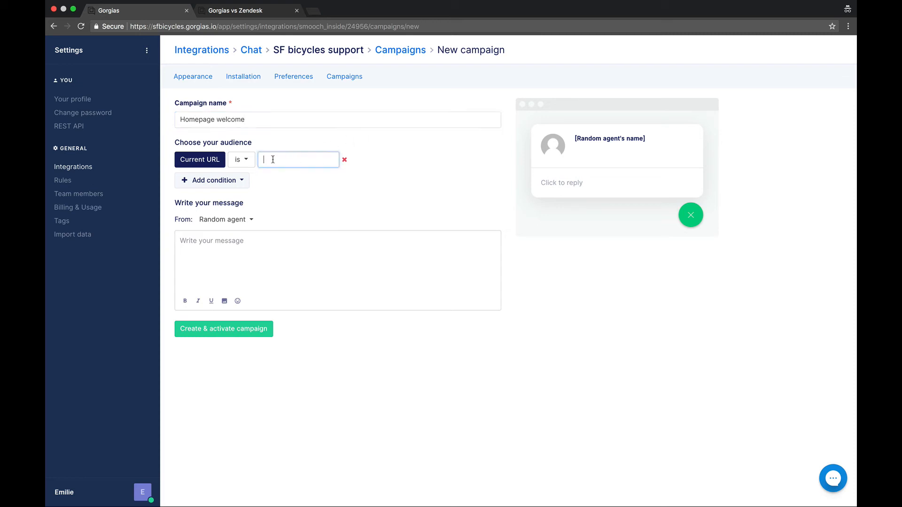
text(gorgias.io/)
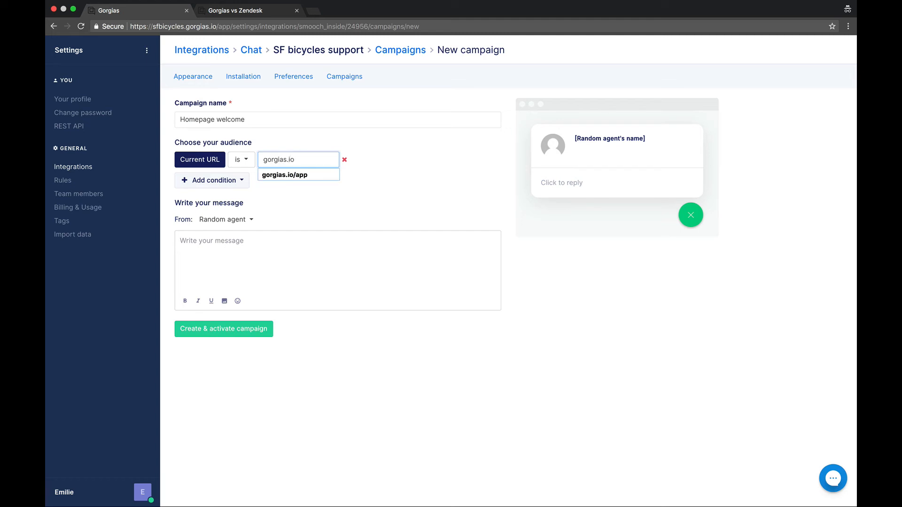
click(236, 160)
click(237, 193)
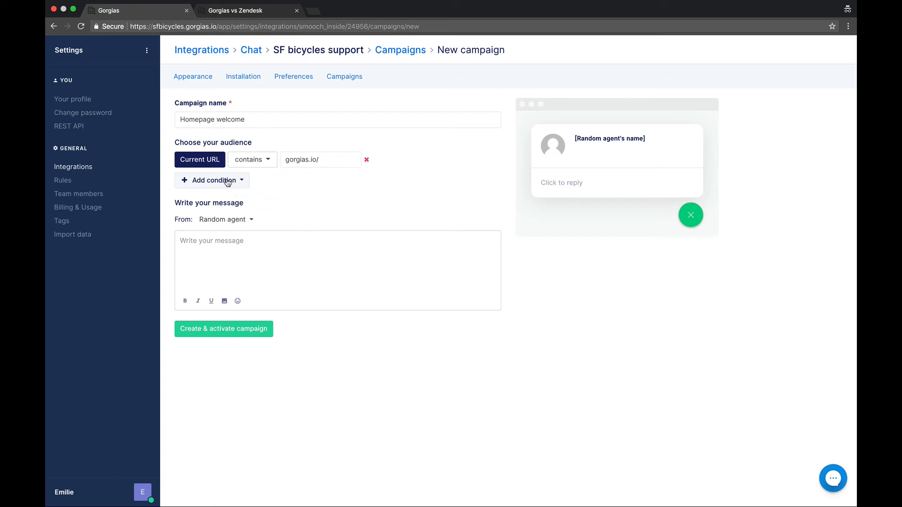
Add an audience condition requiring time spent on page to be greater than 5 seconds.
click(225, 182)
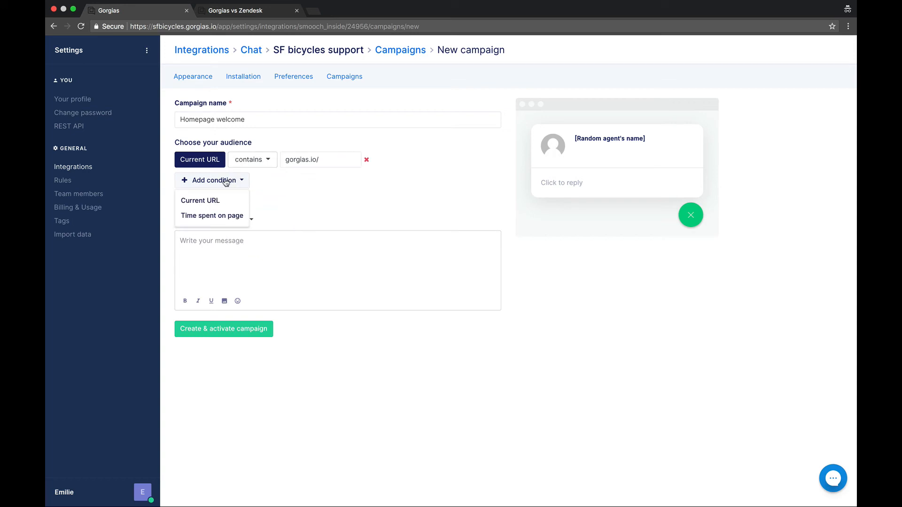
click(204, 217)
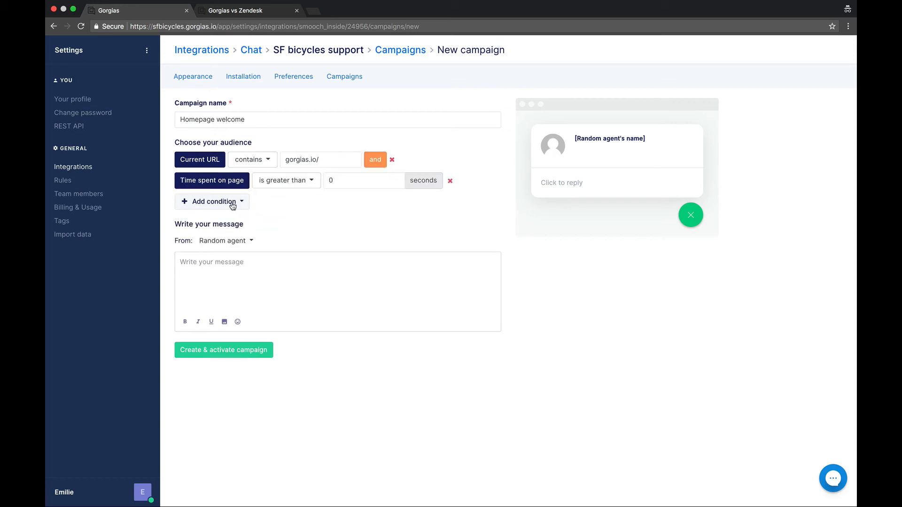
click(396, 179)
click(396, 179)
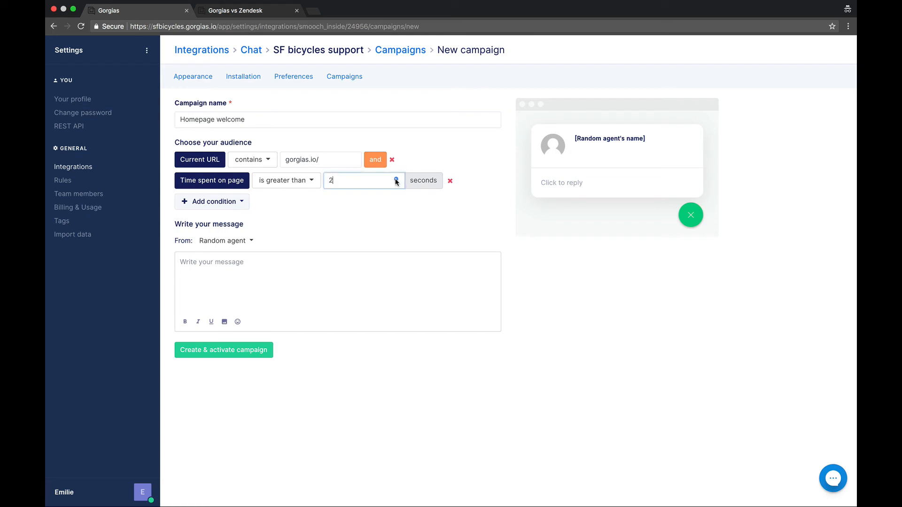
click(396, 179)
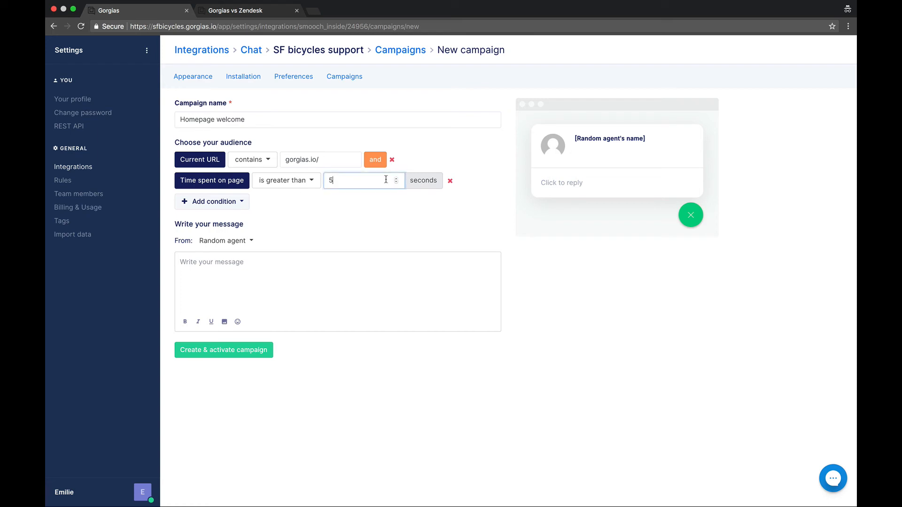
Write the campaign message "Hey how are you doing? Can I help you with your shopping?".
click(260, 280)
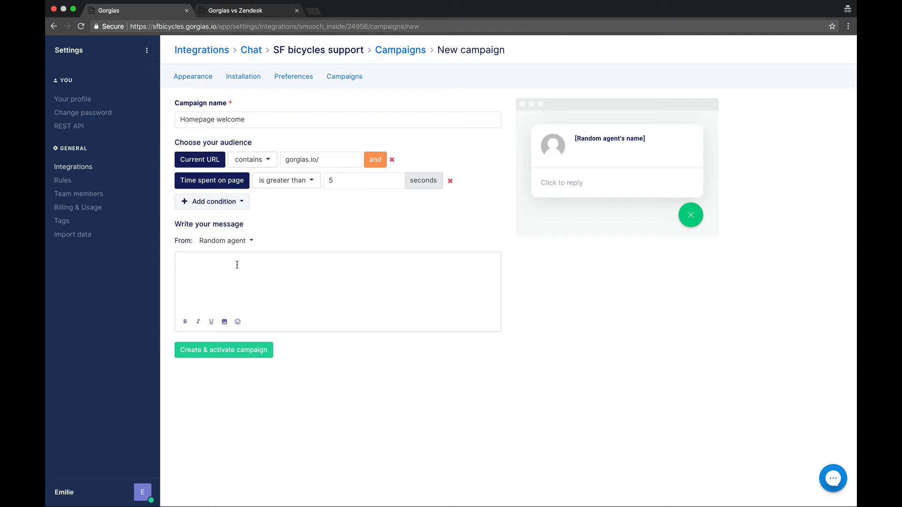
text(Hey how are you doing? )
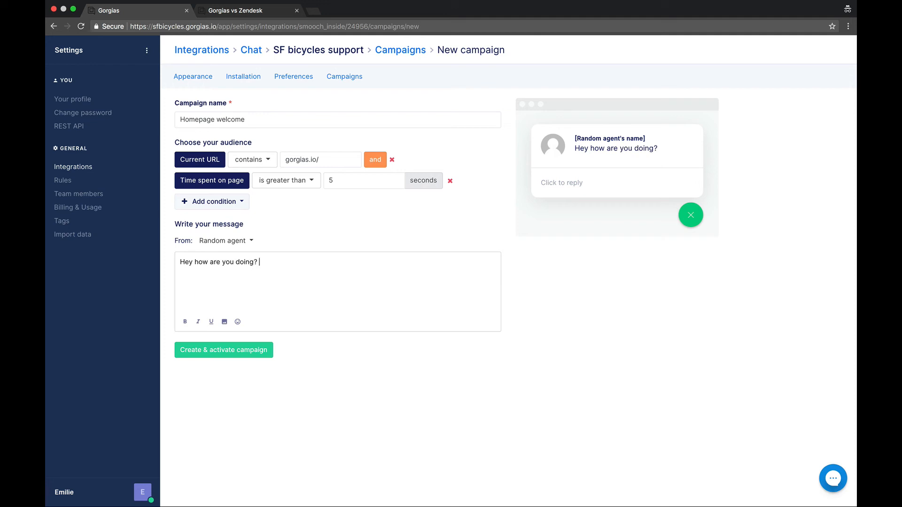
text(Can I help you w)
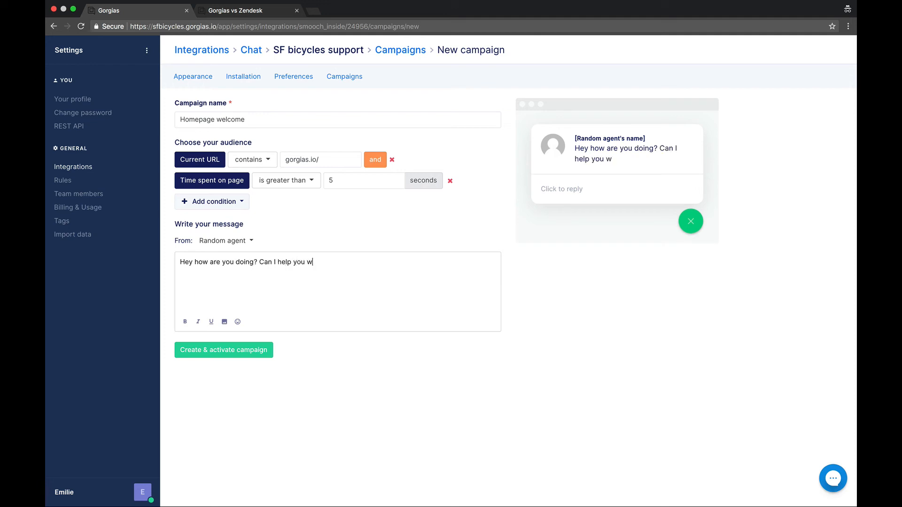
text(ith your shopping?)
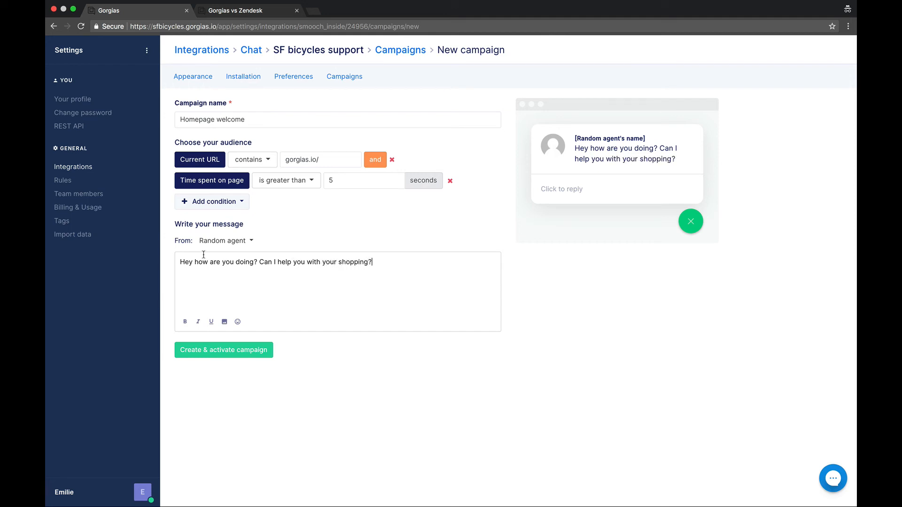
Replace the random agent with a specific agent as the message's sender, and create and activate the campaign.
click(250, 242)
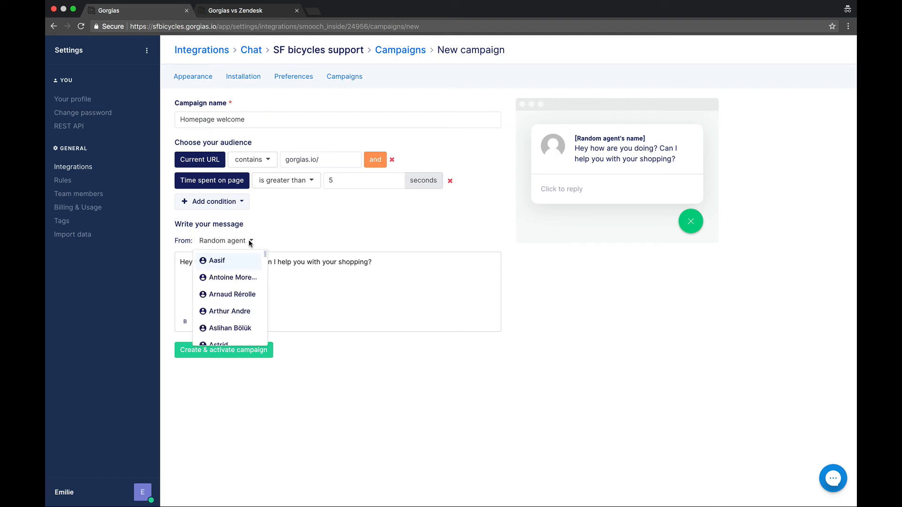
scroll(215, 310, down, 1)
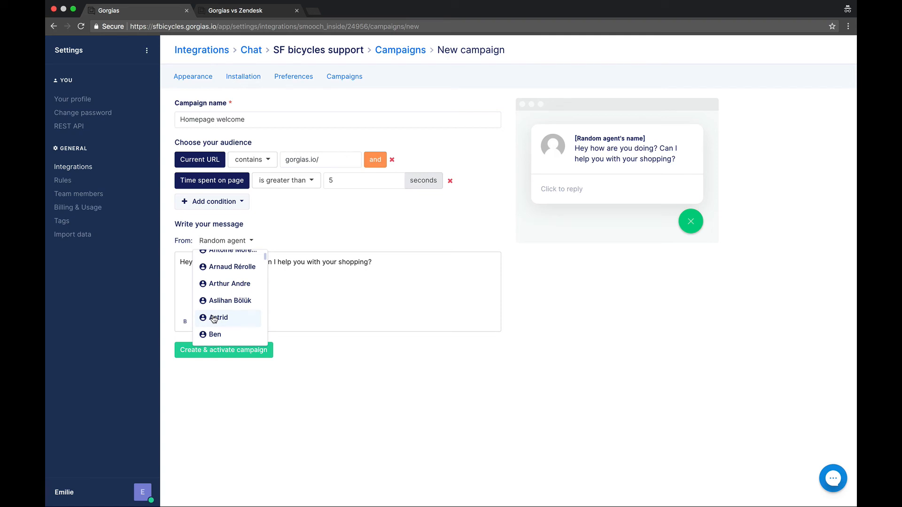
click(213, 318)
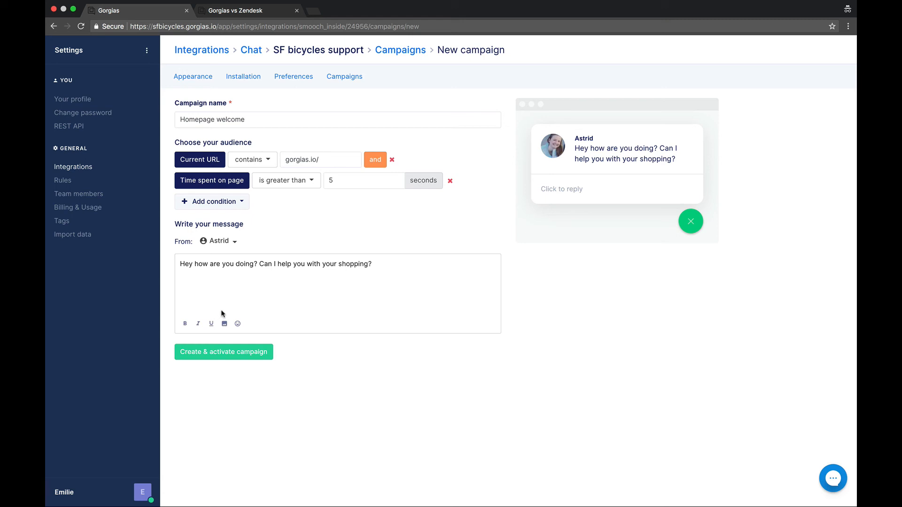
click(206, 353)
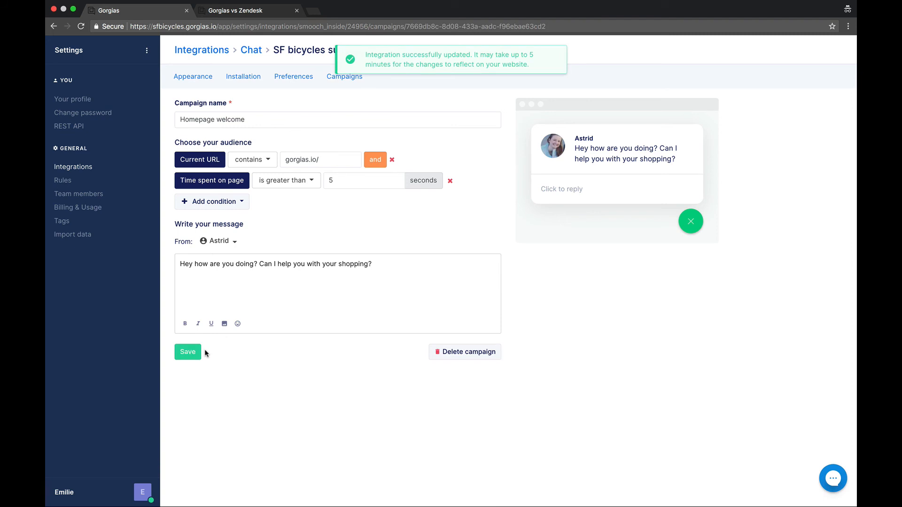
Return to the campaigns list and switch the Homepage welcome campaign off and back on.
click(55, 26)
click(55, 26)
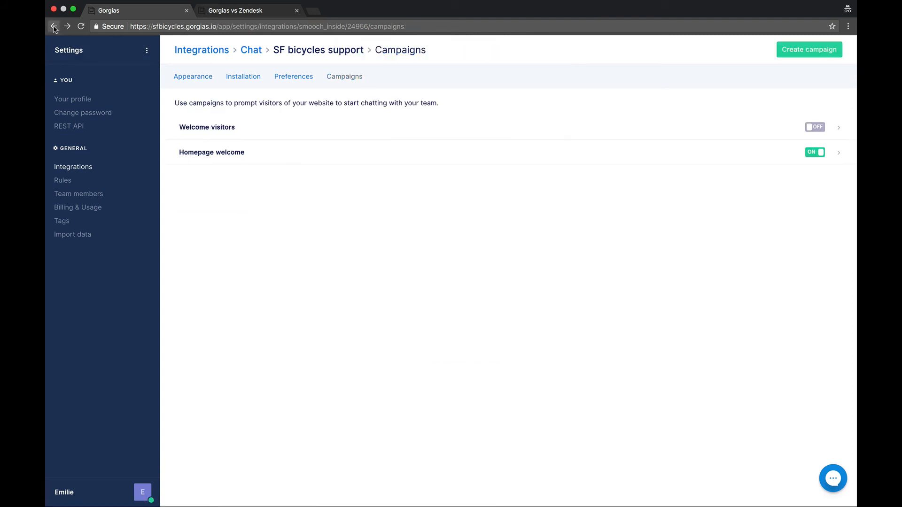
click(813, 156)
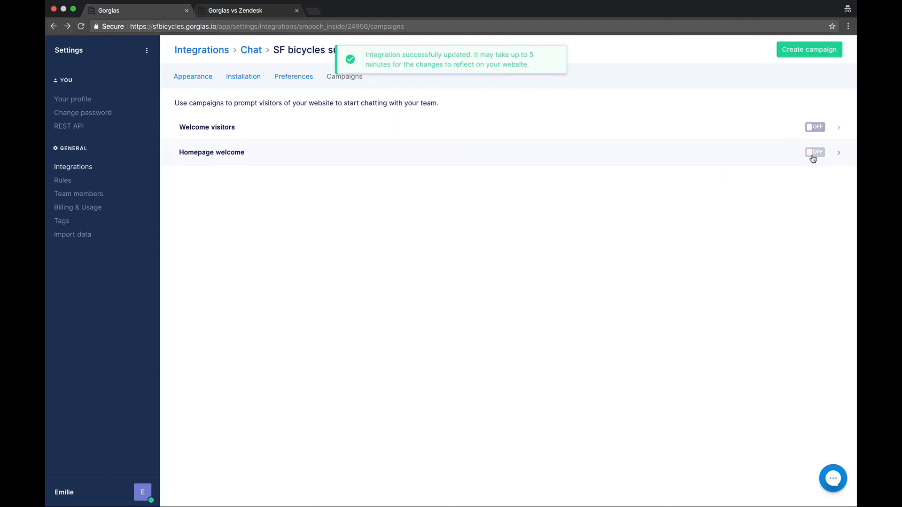
click(812, 157)
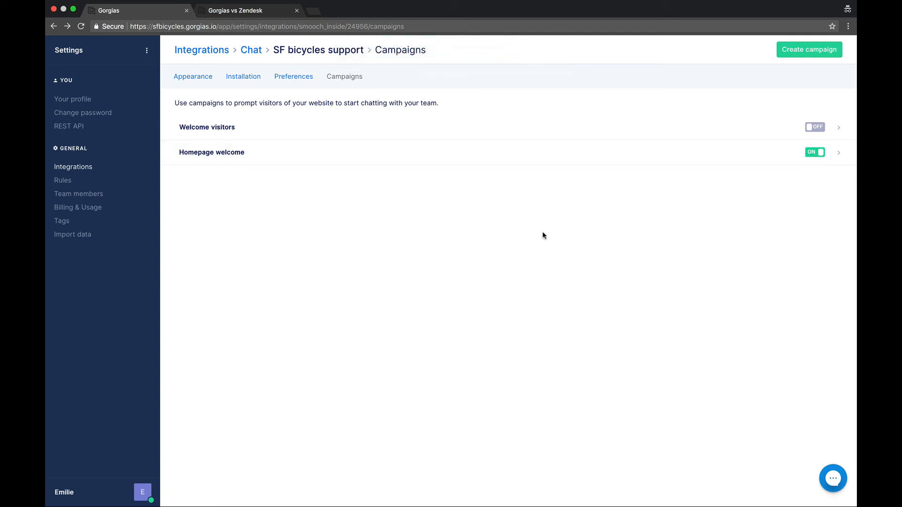
Open the Facebook, Messenger & Instagram integration and examine the SF Bicycles page's overview options.
click(66, 167)
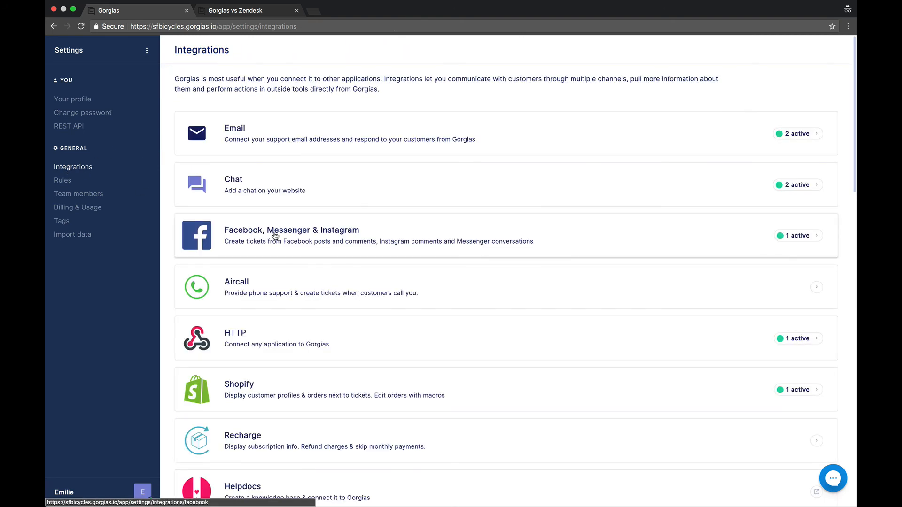
click(273, 237)
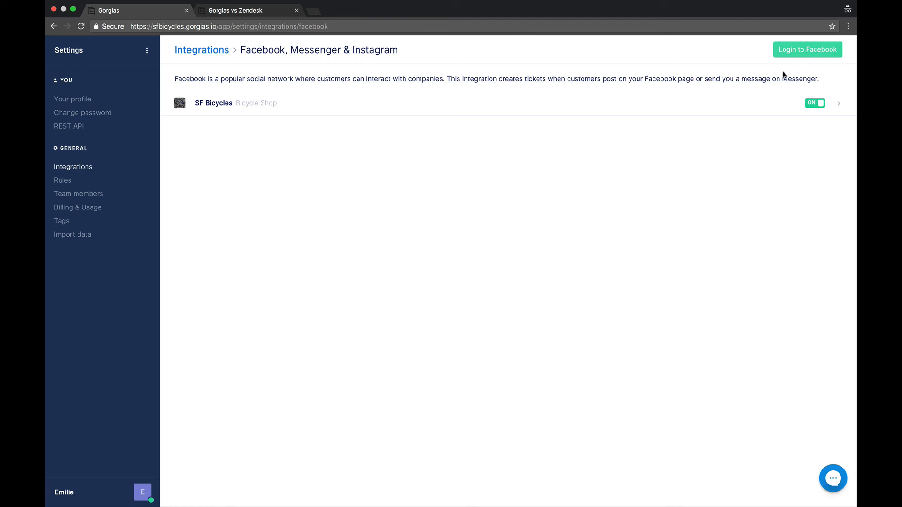
click(603, 108)
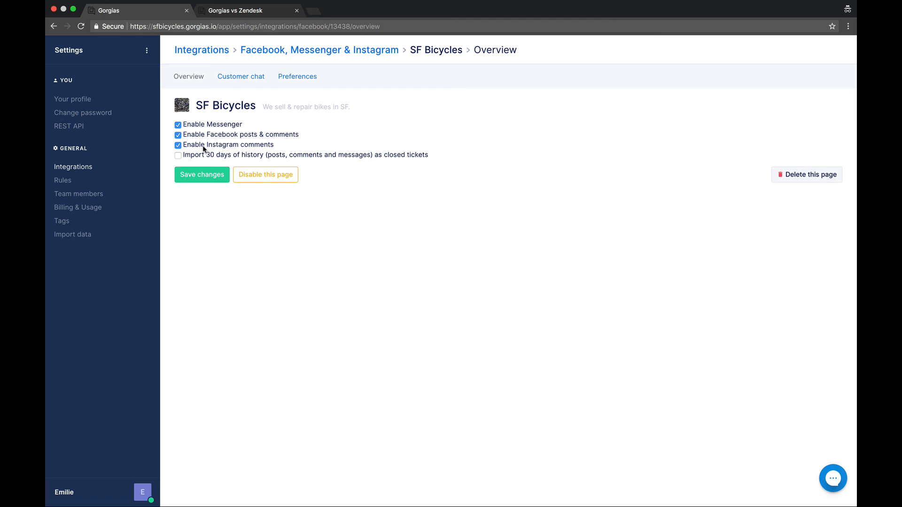
Review the Shopify integration page and view the form for adding a Shopify store.
click(83, 168)
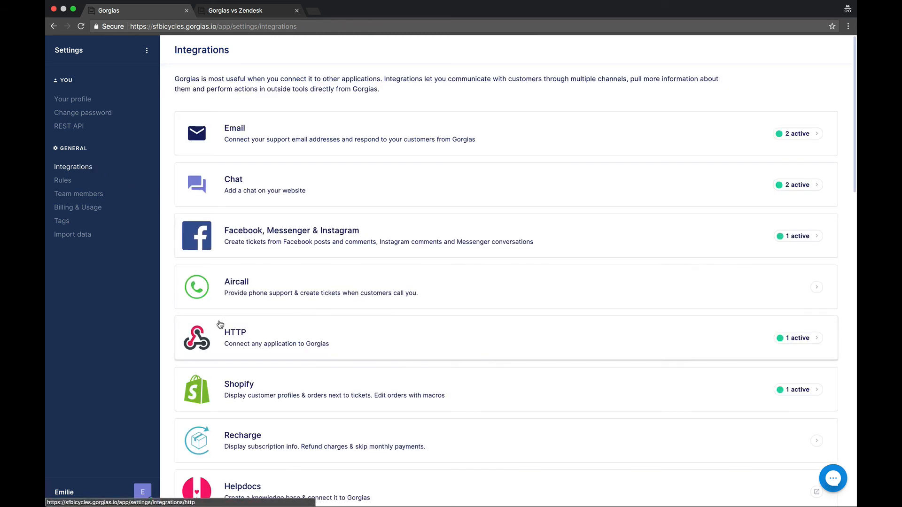
click(229, 393)
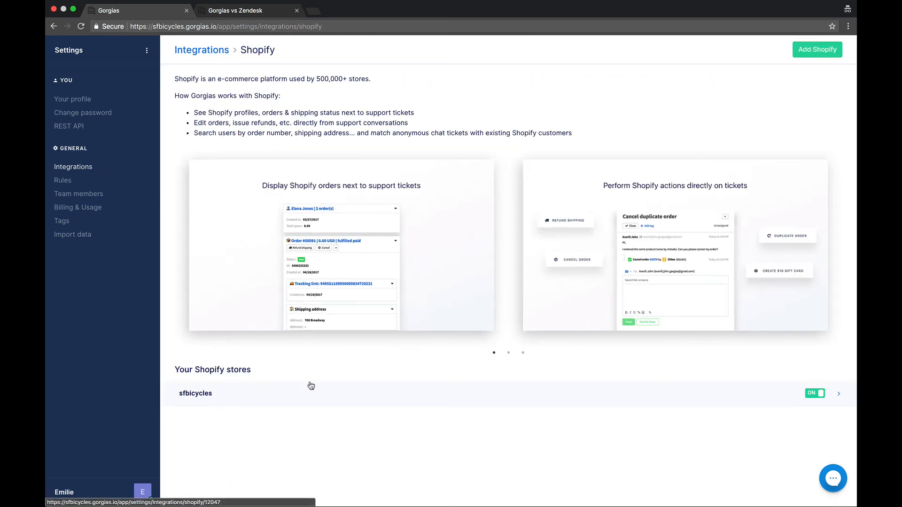
click(817, 55)
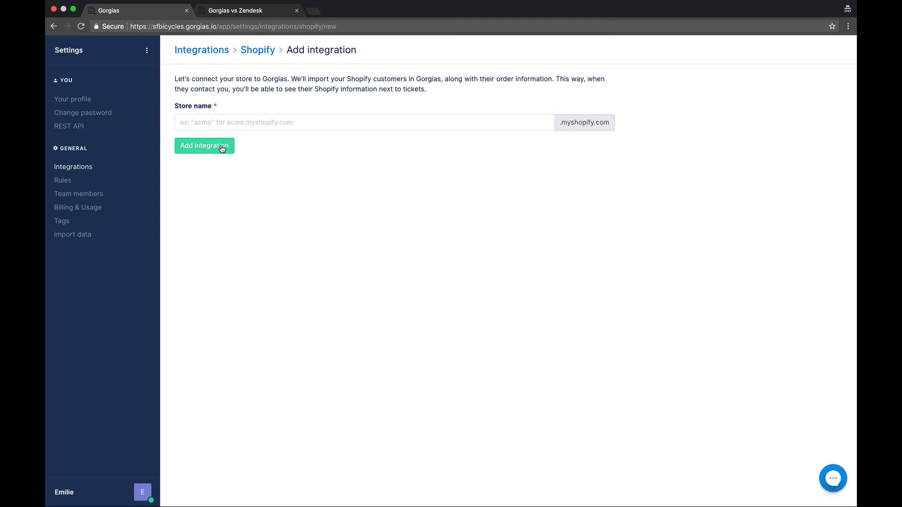
Review the Recharge integration page and view the form for adding a Recharge integration.
click(86, 170)
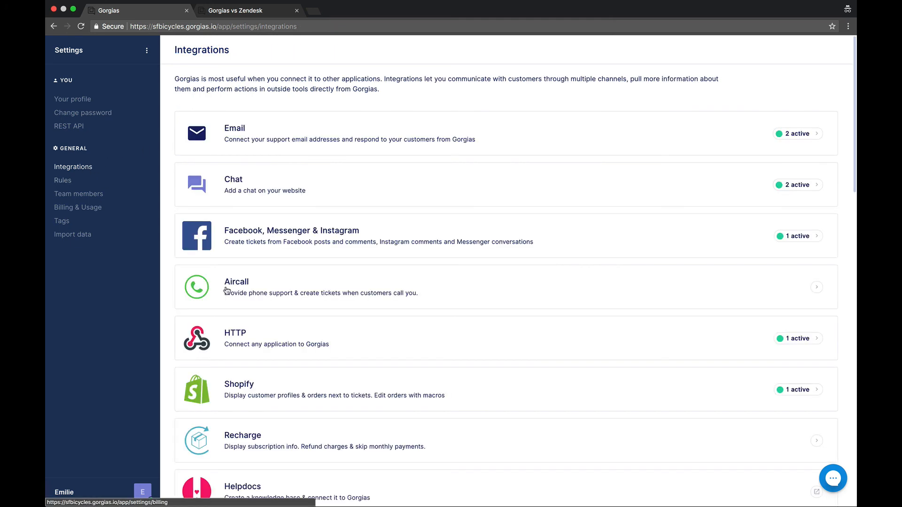
click(252, 426)
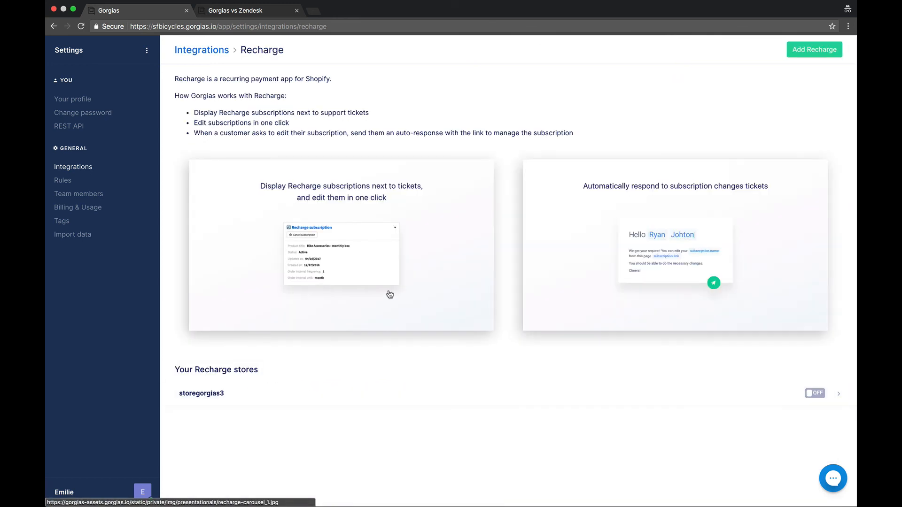
click(799, 52)
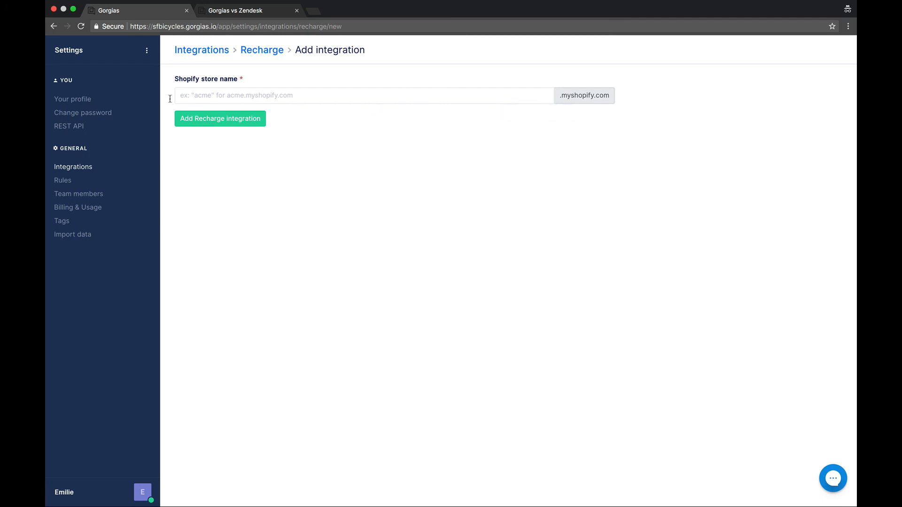
Go back to the integrations list and view the existing HTTP integrations.
click(78, 169)
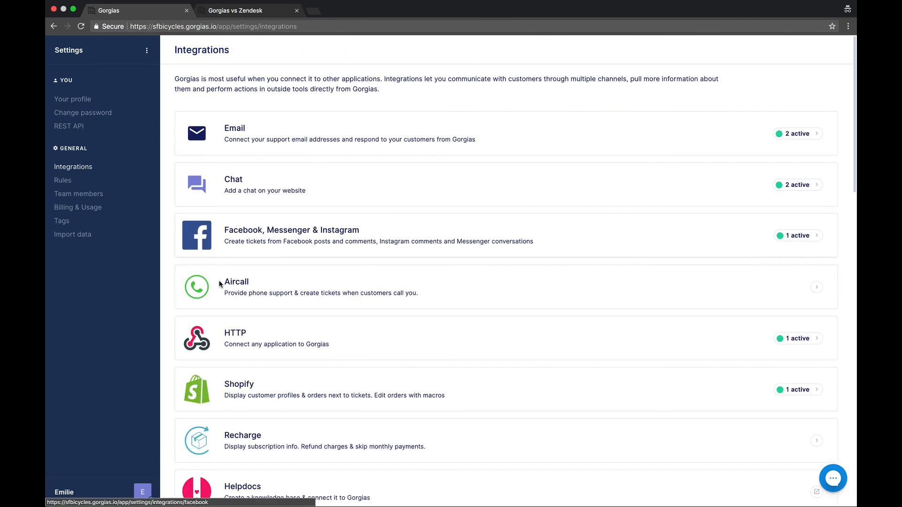
scroll(274, 234, down, 3)
click(266, 217)
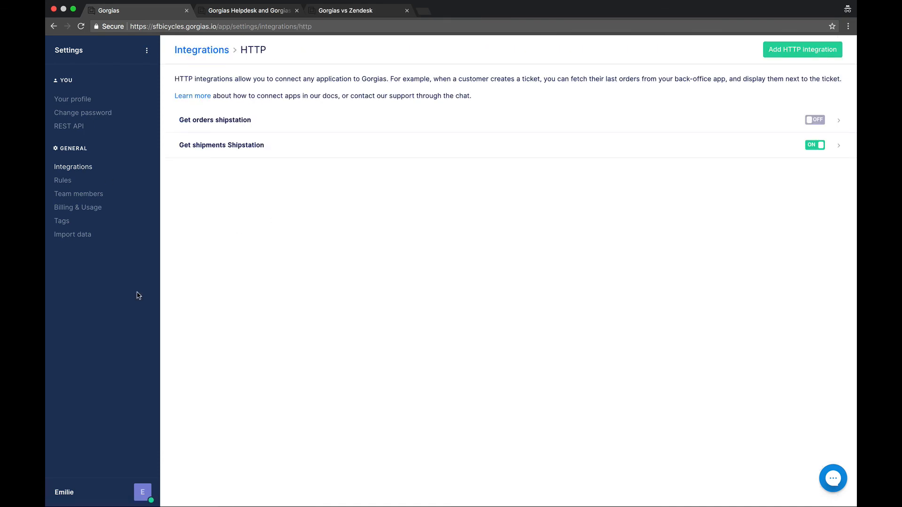
Open the Gorgias documentation from the account options.
click(92, 493)
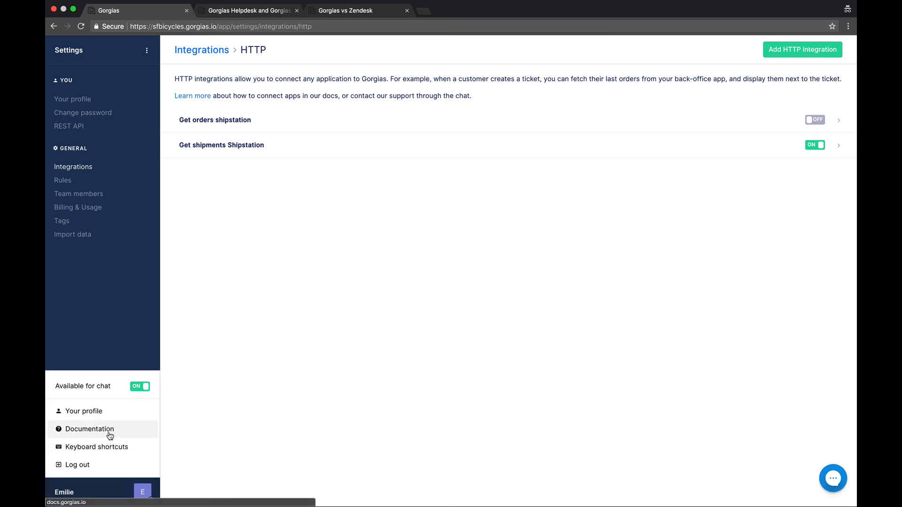